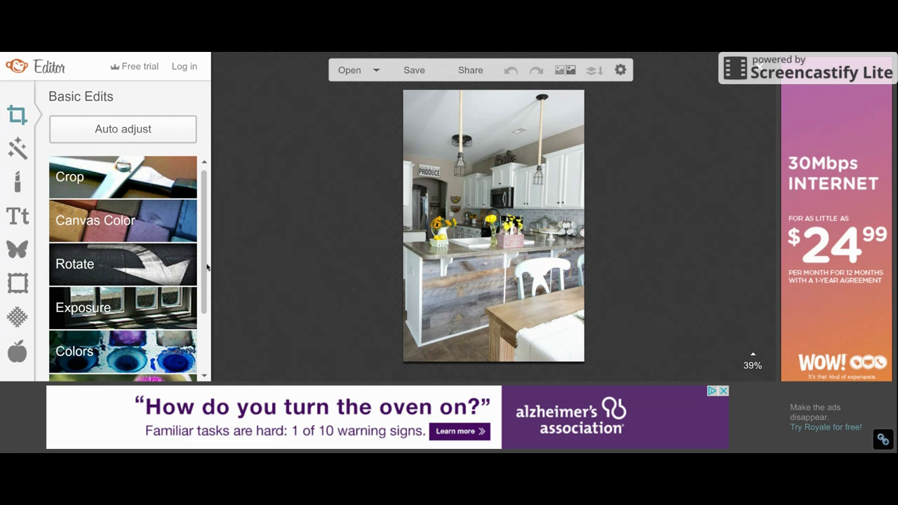
Apply an Exposure edit with brightness 18, highlights 31 and contrast -4.
{"action": "left_click", "coordinate": [122, 320]}
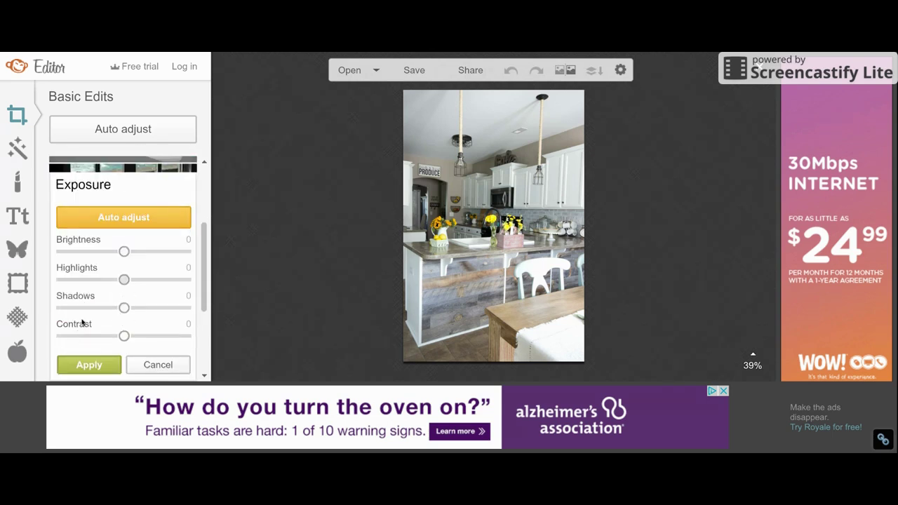
{"action": "left_click_drag", "start_coordinate": [125, 279], "coordinate": [136, 259]}
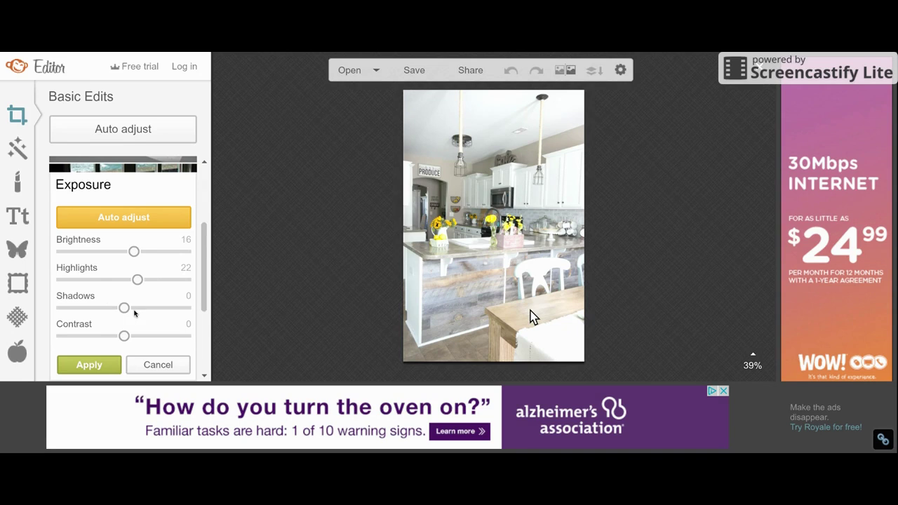
{"action": "left_click_drag", "start_coordinate": [130, 339], "coordinate": [124, 343]}
{"action": "left_click_drag", "start_coordinate": [136, 281], "coordinate": [136, 257]}
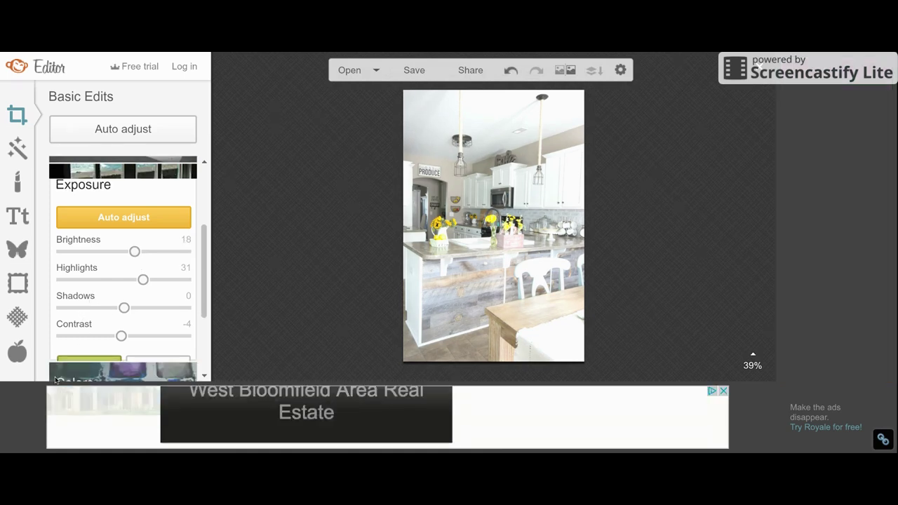
{"action": "left_click", "coordinate": [85, 372]}
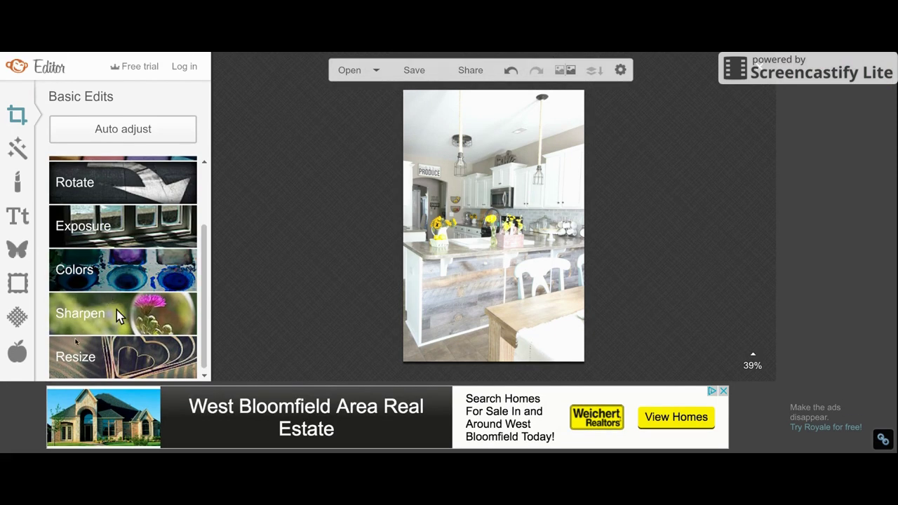
Apply Sharpen with clarity 18% and sharpness 5 to the kitchen photo.
{"action": "left_click", "coordinate": [104, 317]}
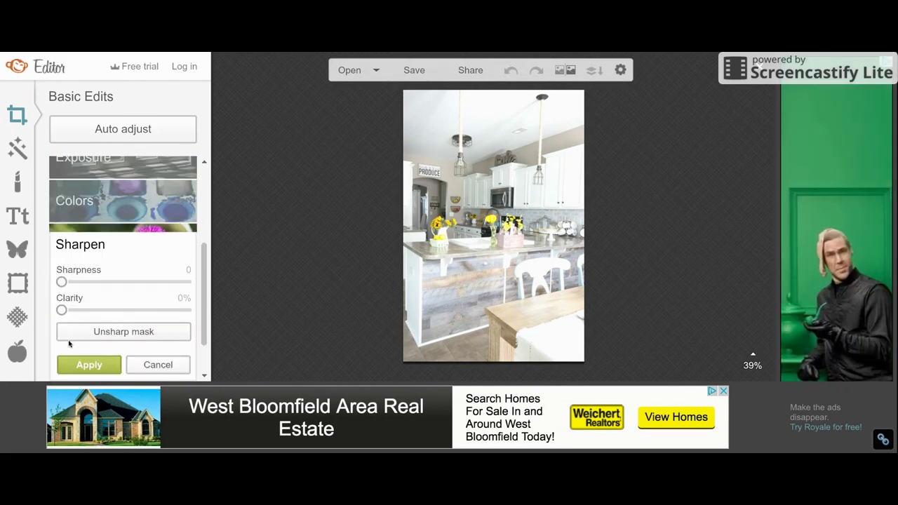
{"action": "left_click_drag", "start_coordinate": [61, 310], "coordinate": [85, 316]}
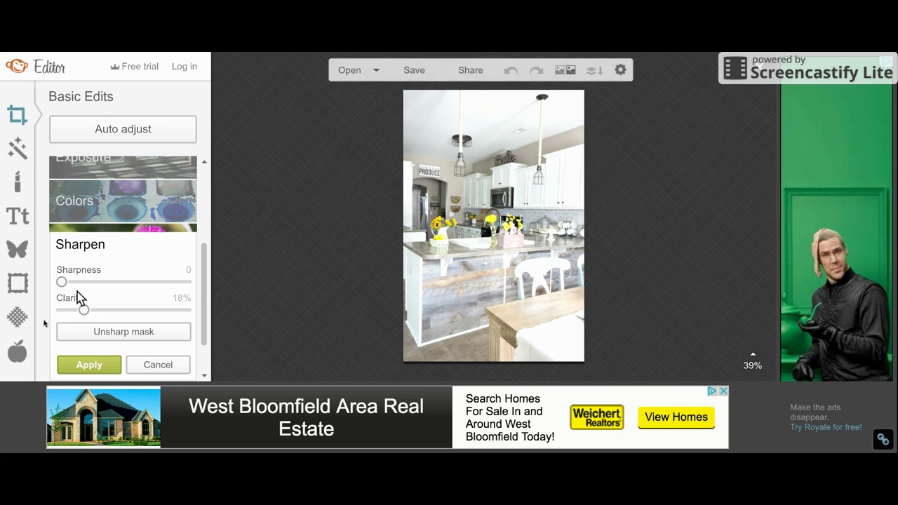
{"action": "left_click_drag", "start_coordinate": [63, 283], "coordinate": [78, 284]}
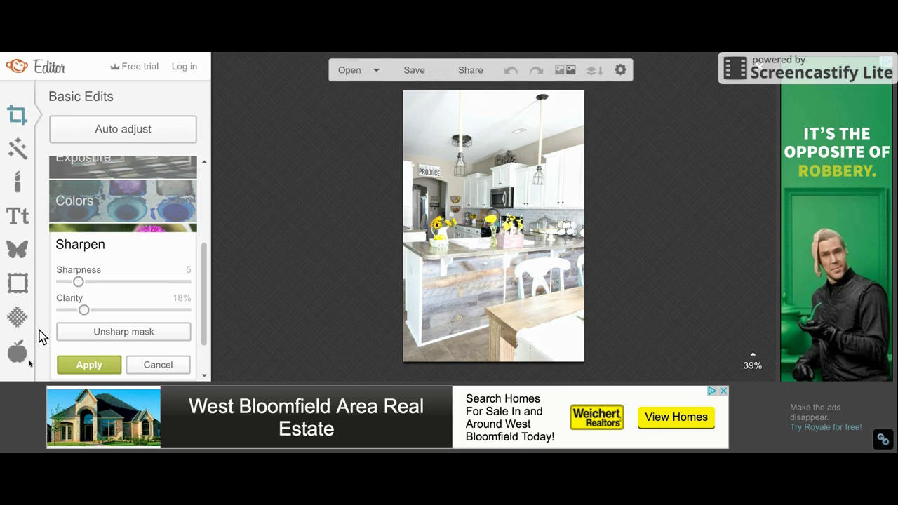
{"action": "left_click", "coordinate": [91, 370]}
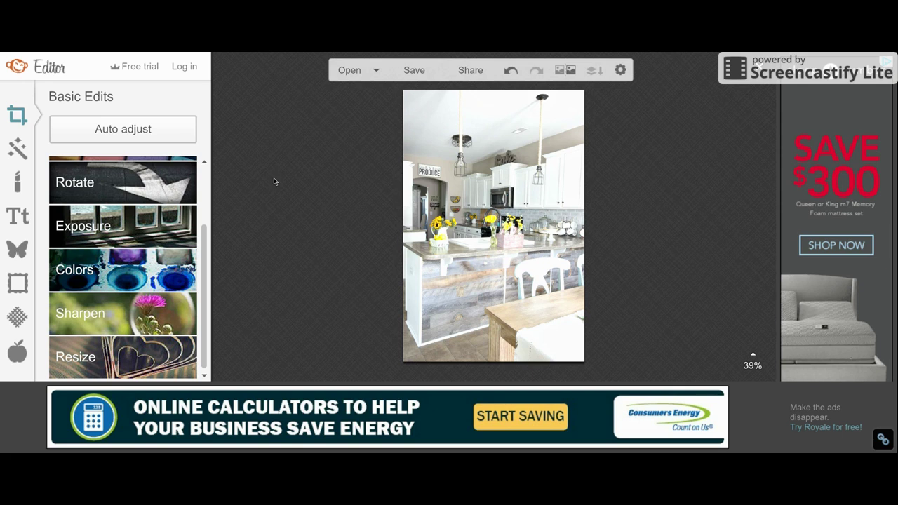
Save the photo to the computer as JPG 'middle kitchen' at Sean quality.
{"action": "left_click", "coordinate": [414, 71]}
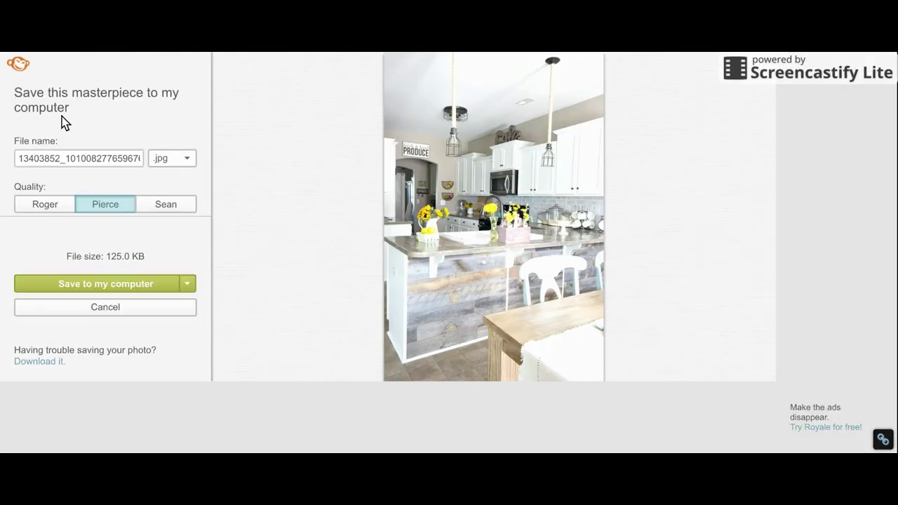
{"action": "left_click", "coordinate": [94, 160]}
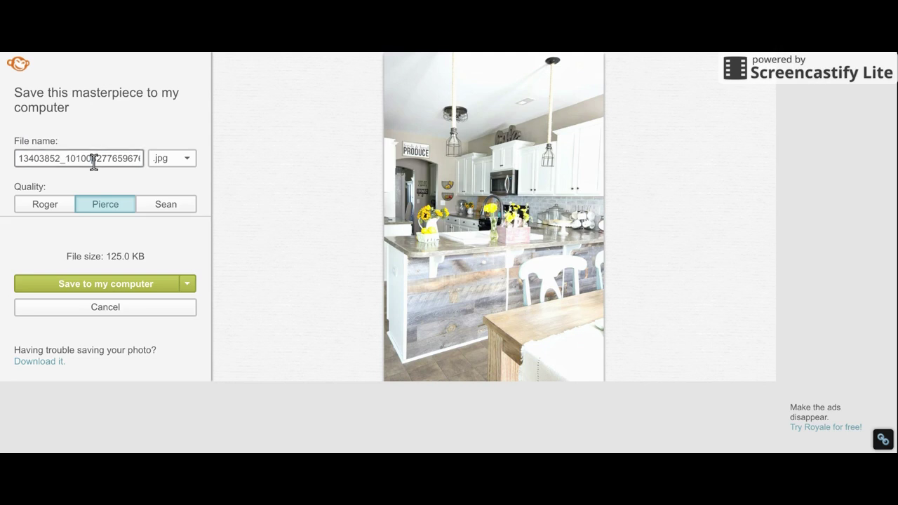
{"action": "double_click", "coordinate": [94, 160]}
{"action": "type", "text": "middle"}
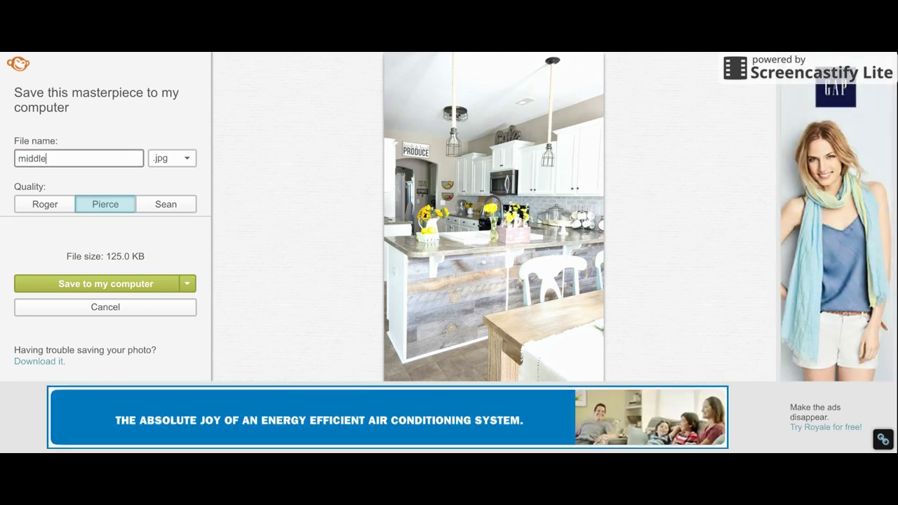
{"action": "left_click", "coordinate": [177, 204]}
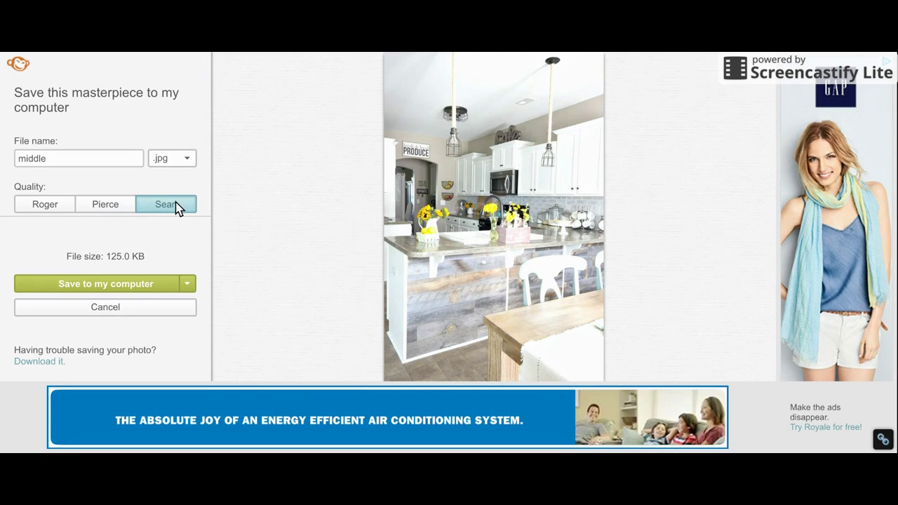
{"action": "left_click", "coordinate": [70, 156]}
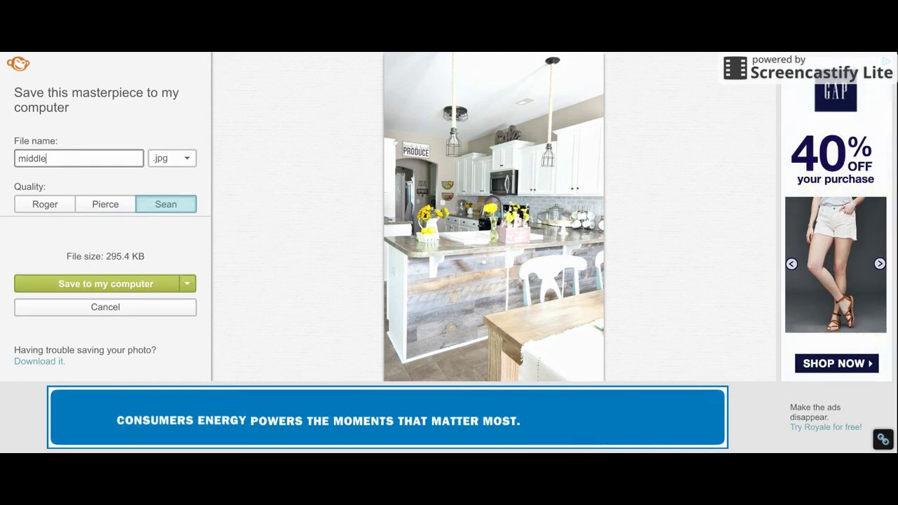
{"action": "type", "text": "kitchen"}
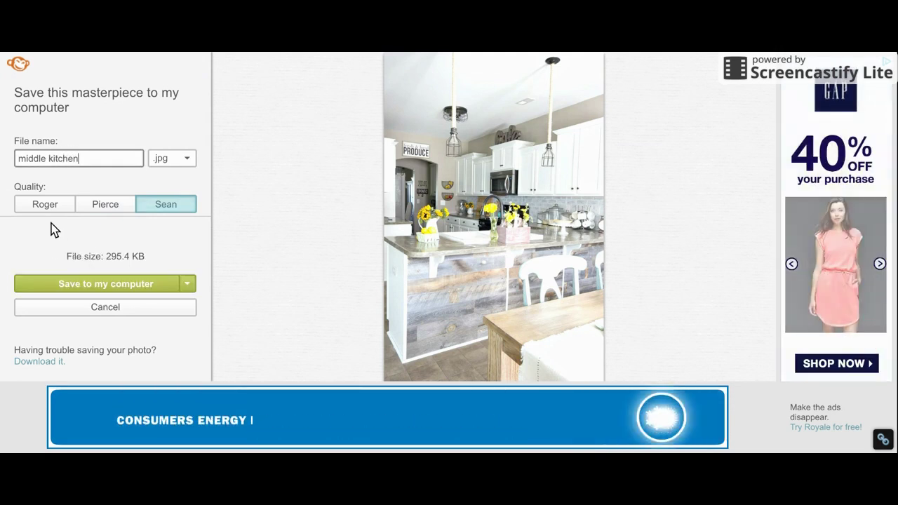
{"action": "left_click", "coordinate": [117, 288]}
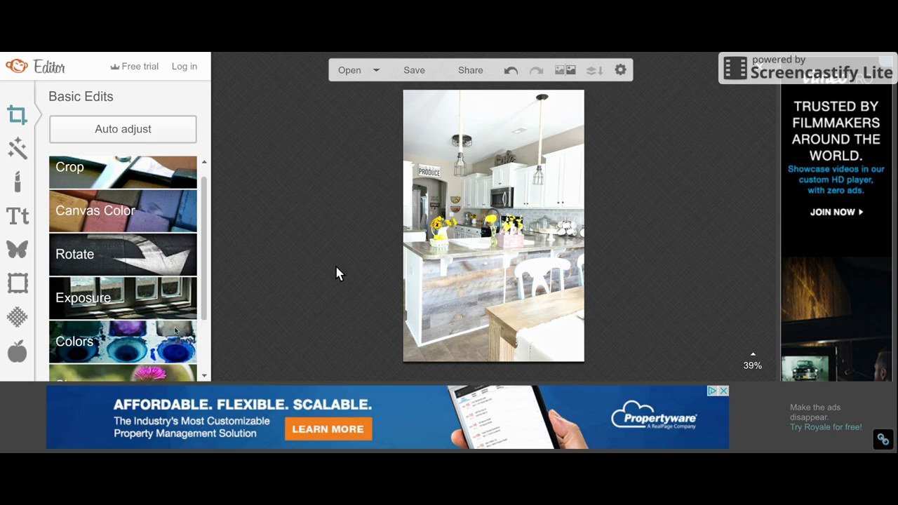
Apply a stronger Exposure edit: highlights 21, brightness about 11, contrast about 8.
{"action": "left_click", "coordinate": [155, 307]}
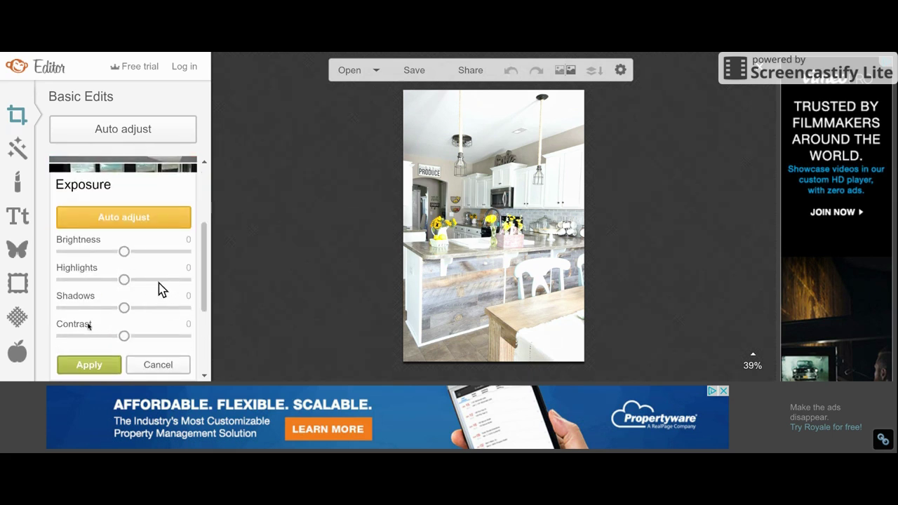
{"action": "left_click_drag", "start_coordinate": [127, 281], "coordinate": [141, 287]}
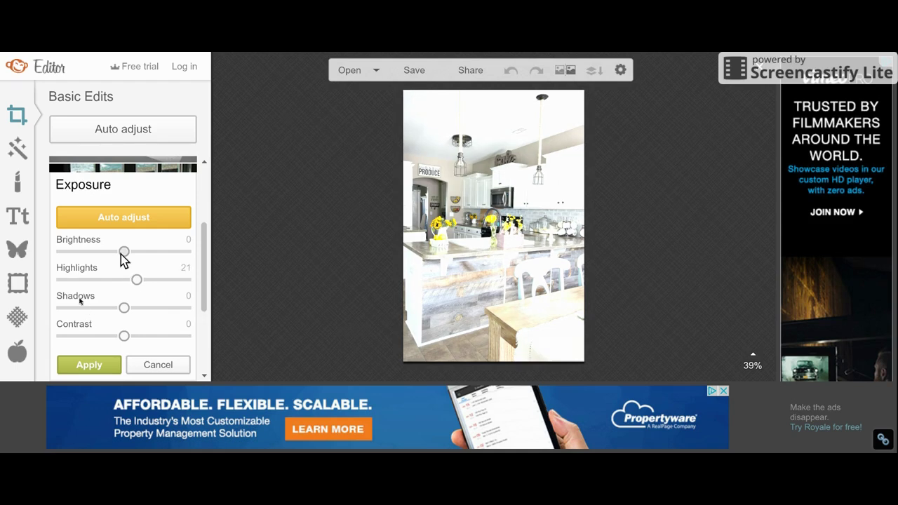
{"action": "left_click_drag", "start_coordinate": [124, 252], "coordinate": [133, 256]}
{"action": "mouse_move", "coordinate": [124, 340]}
{"action": "left_mouse_down"}
{"action": "mouse_move", "coordinate": [134, 345]}
{"action": "mouse_move", "coordinate": [128, 339]}
{"action": "left_mouse_up"}
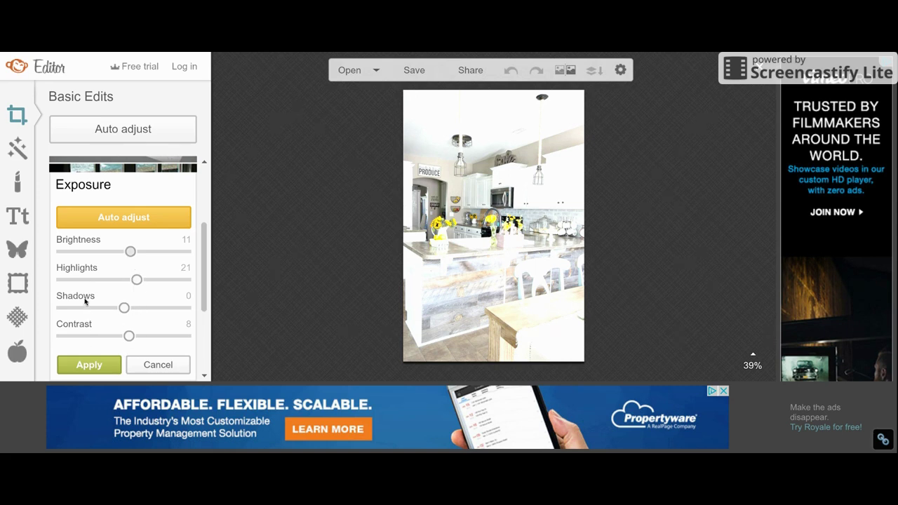
{"action": "left_click_drag", "start_coordinate": [128, 254], "coordinate": [139, 281]}
{"action": "left_click", "coordinate": [97, 365]}
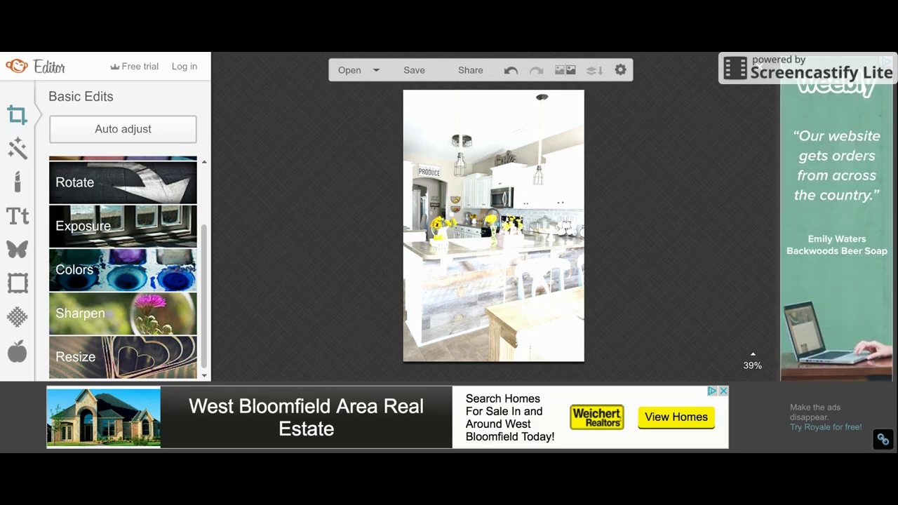
Save the washed-out version to the computer as JPG 'kitchen back' at Sean quality.
{"action": "left_click", "coordinate": [415, 72]}
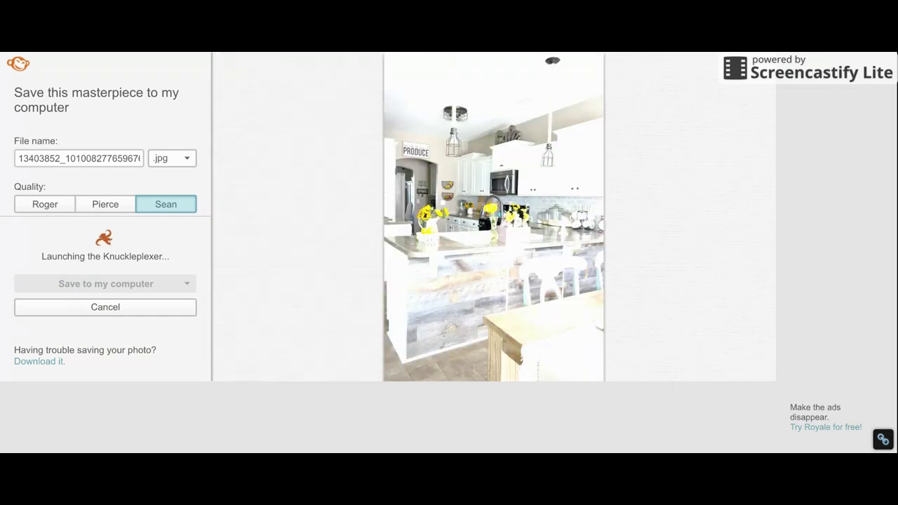
{"action": "left_click", "coordinate": [73, 149]}
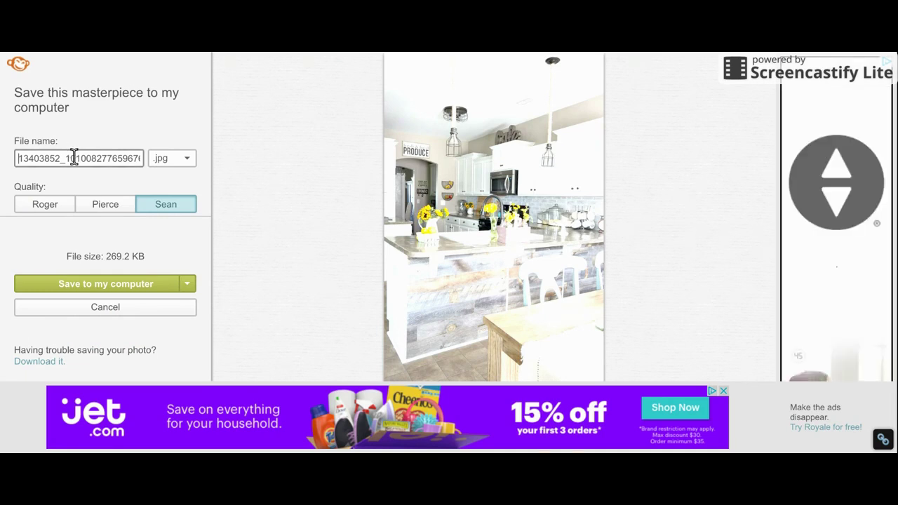
{"action": "double_click", "coordinate": [72, 155]}
{"action": "type", "text": "kitchen back"}
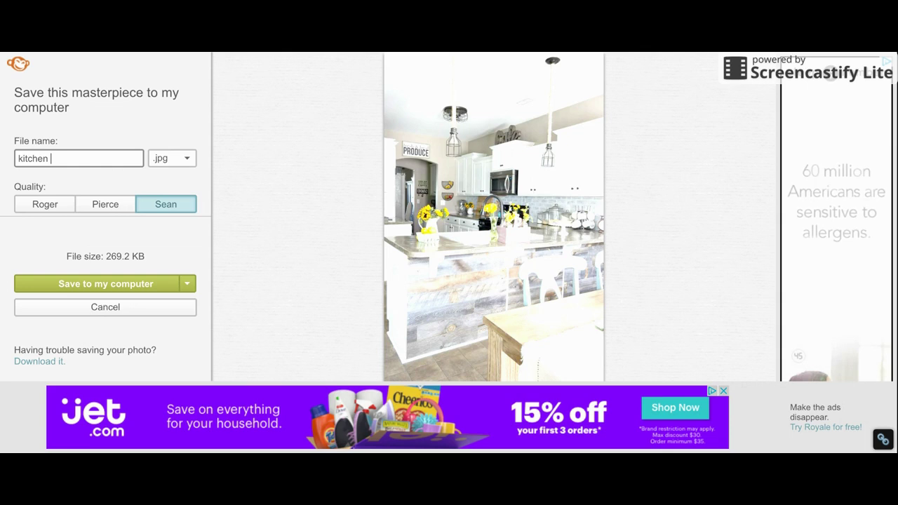
{"action": "left_click", "coordinate": [80, 288]}
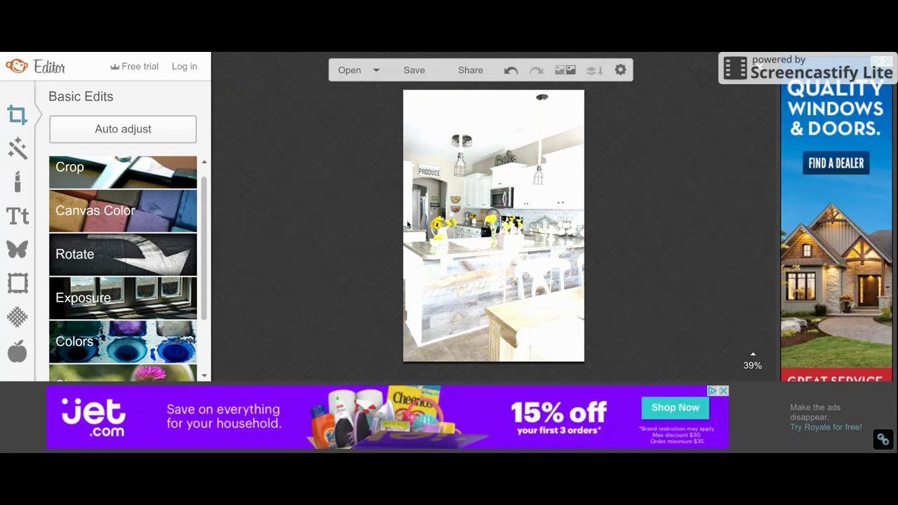
Undo the exposure boost and add your own brighter copy as an overlay.
{"action": "left_click", "coordinate": [512, 72]}
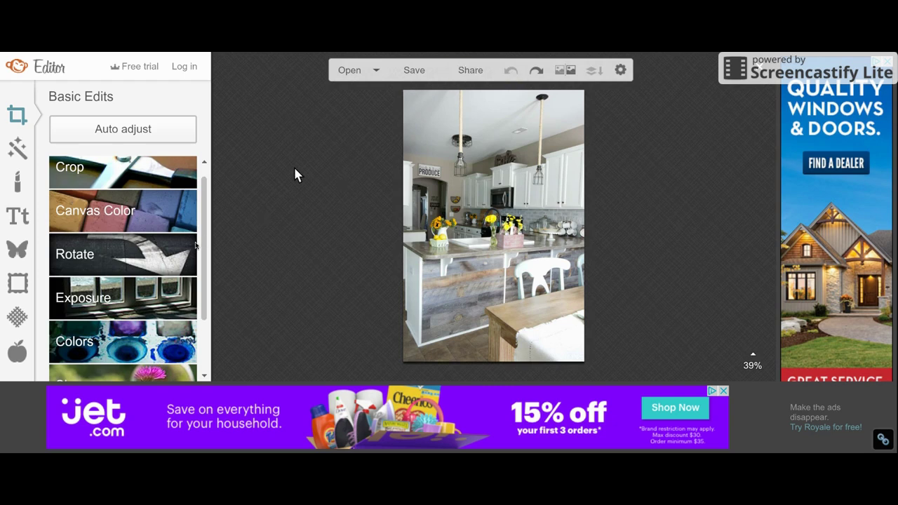
{"action": "left_click", "coordinate": [16, 249]}
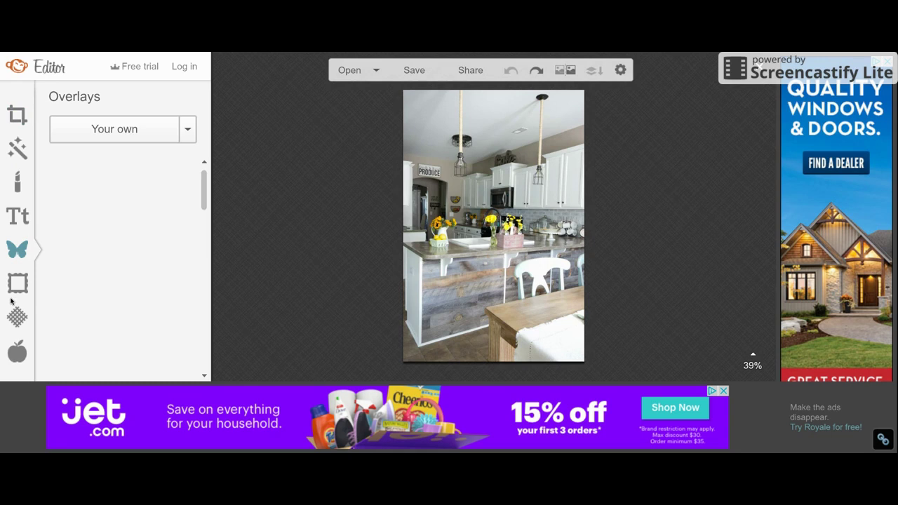
{"action": "left_click", "coordinate": [125, 138]}
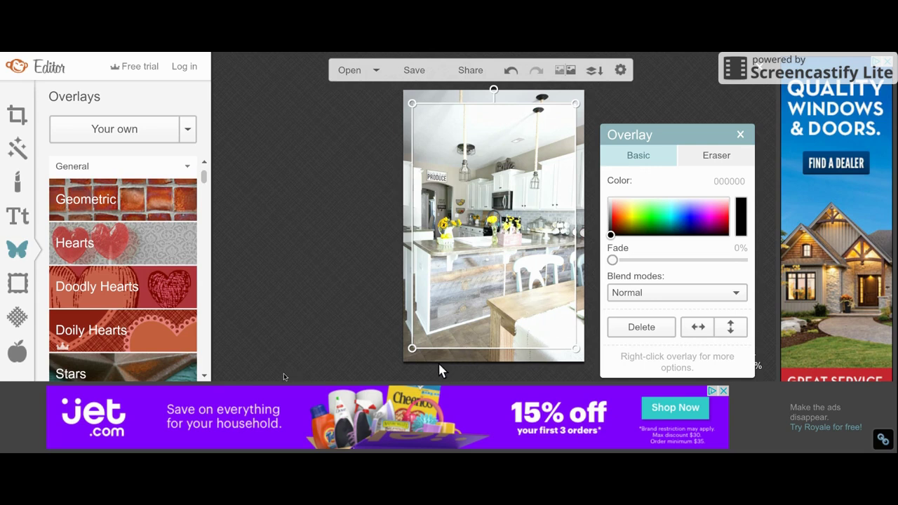
Stretch the overlay's corners out to cover the whole kitchen photo.
{"action": "left_click_drag", "start_coordinate": [413, 351], "coordinate": [402, 362]}
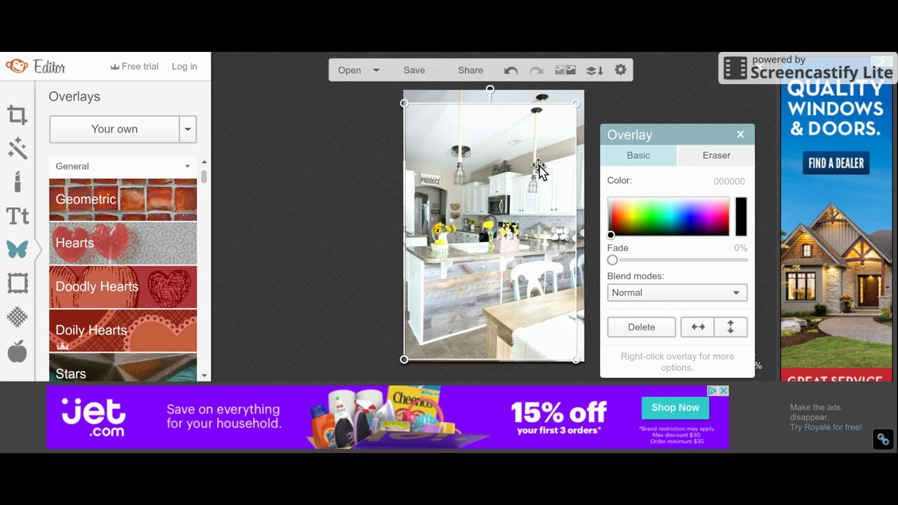
{"action": "left_click_drag", "start_coordinate": [576, 103], "coordinate": [585, 89]}
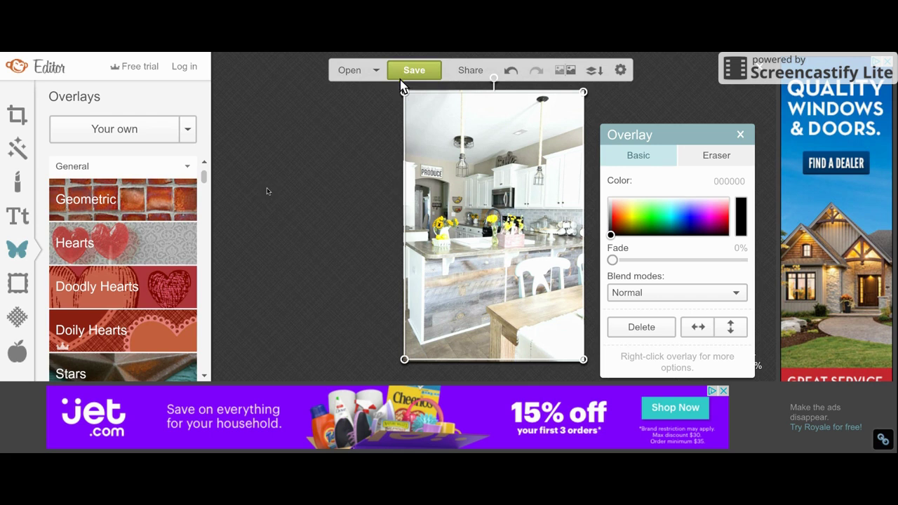
{"action": "left_click_drag", "start_coordinate": [402, 91], "coordinate": [398, 88]}
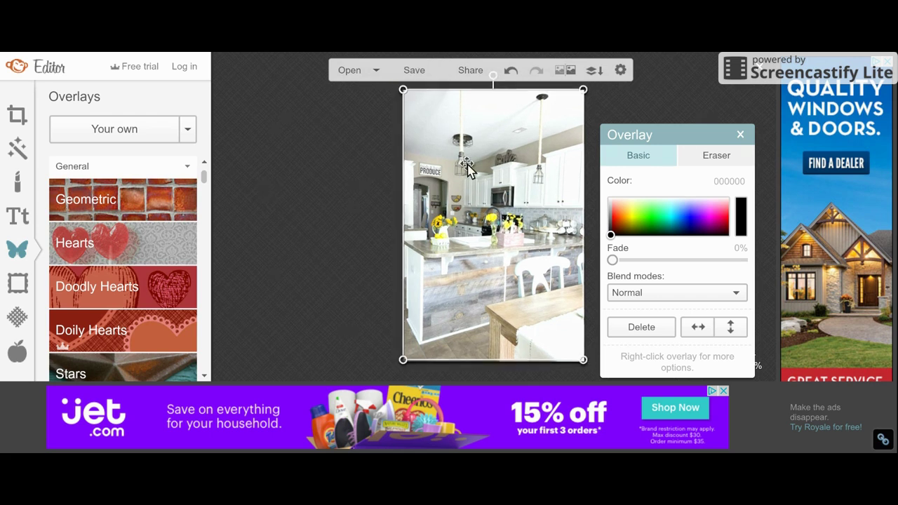
Nudge the overlay and stretch its left edge to match the photo, then reselect it.
{"action": "left_click_drag", "start_coordinate": [468, 155], "coordinate": [466, 165]}
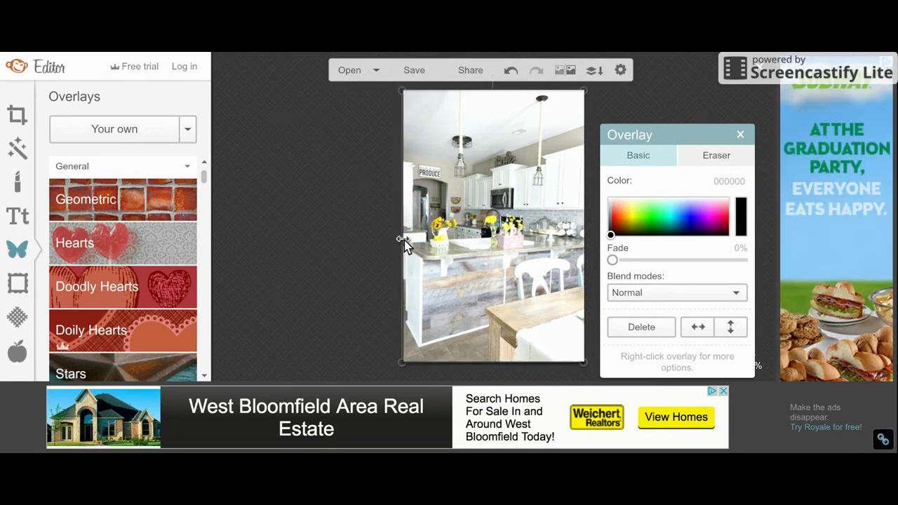
{"action": "left_click_drag", "start_coordinate": [404, 240], "coordinate": [397, 246]}
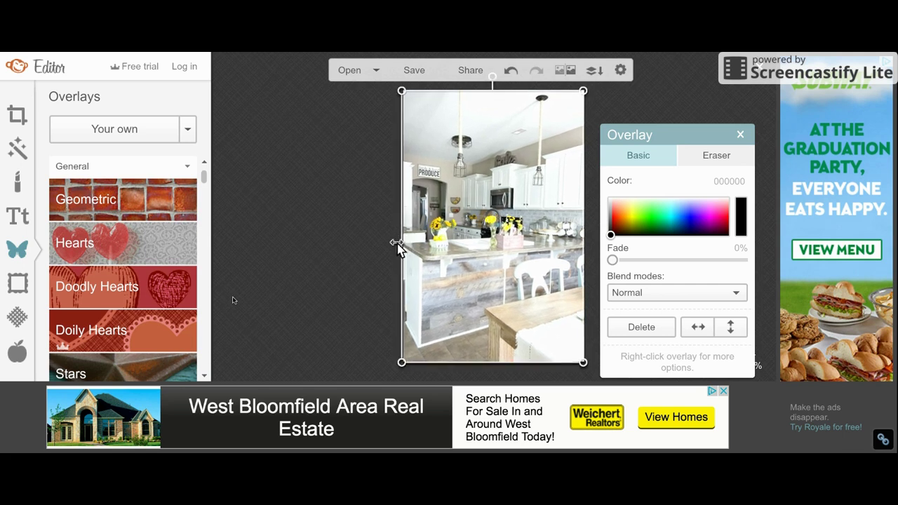
{"action": "left_click", "coordinate": [351, 256]}
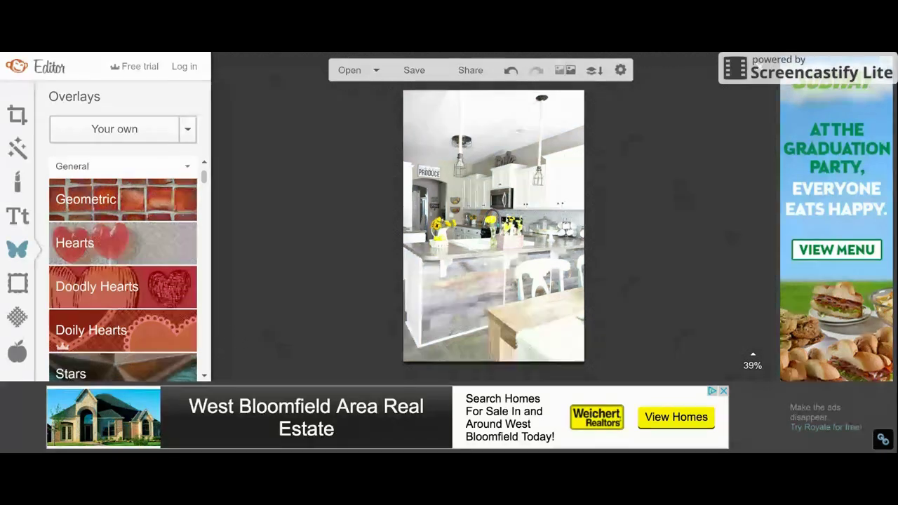
{"action": "left_click", "coordinate": [501, 195]}
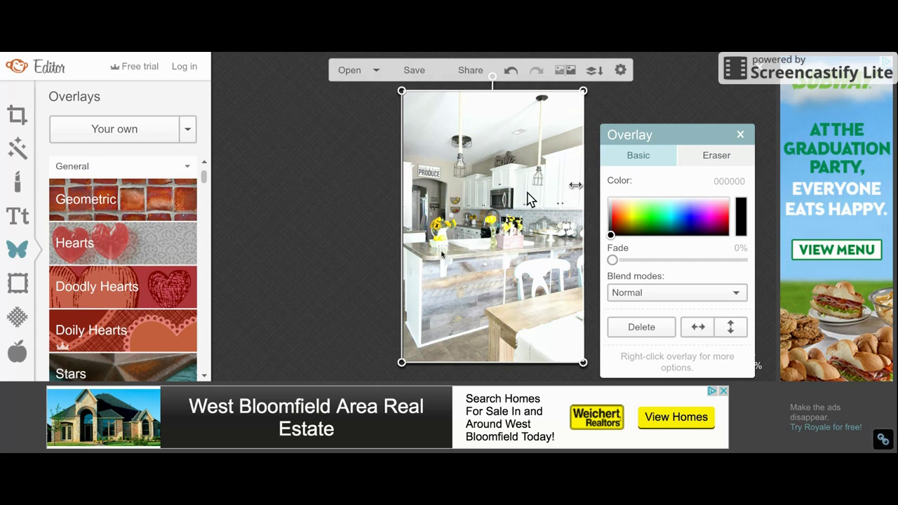
Set the eraser to size 87, hardness 0, and erase the overlay over the island and floor.
{"action": "left_click", "coordinate": [721, 160]}
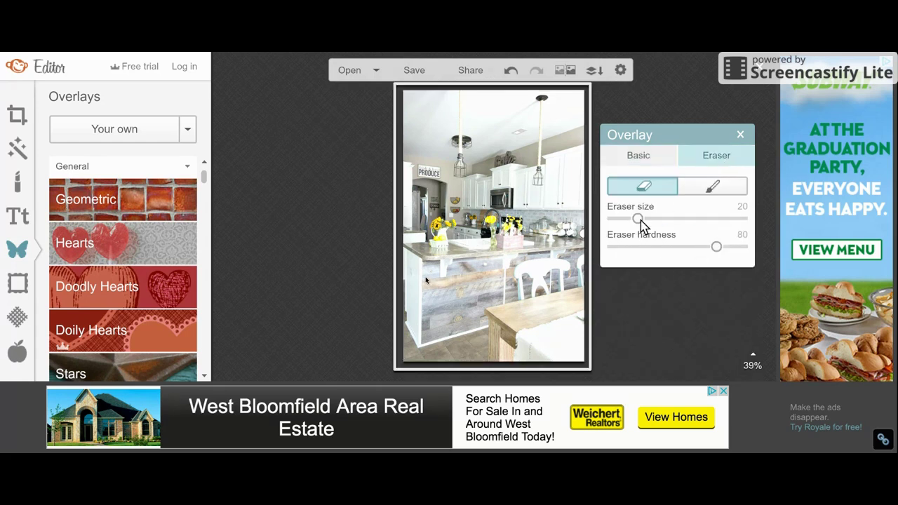
{"action": "mouse_move", "coordinate": [640, 219]}
{"action": "left_mouse_down"}
{"action": "mouse_move", "coordinate": [711, 223]}
{"action": "mouse_move", "coordinate": [672, 250]}
{"action": "mouse_move", "coordinate": [597, 245]}
{"action": "left_mouse_up"}
{"action": "left_click_drag", "start_coordinate": [707, 219], "coordinate": [725, 218]}
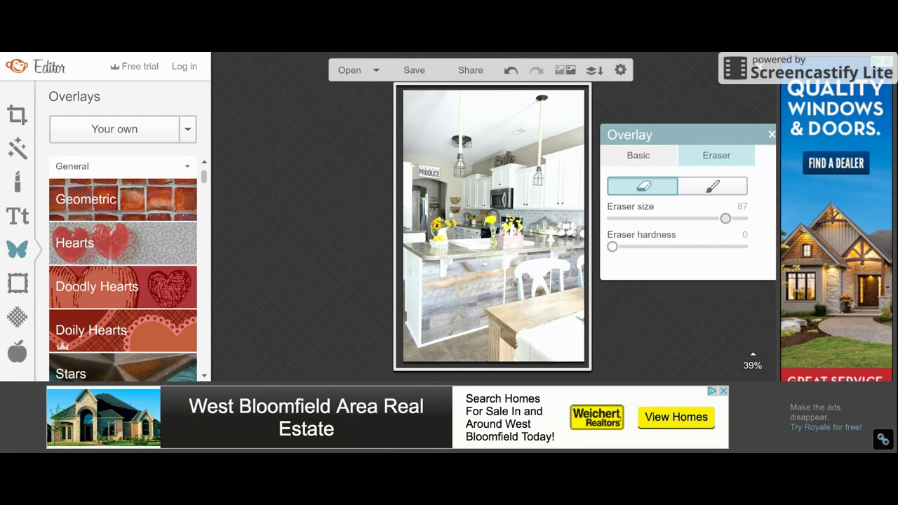
{"action": "mouse_move", "coordinate": [610, 254]}
{"action": "left_mouse_down"}
{"action": "mouse_move", "coordinate": [639, 255]}
{"action": "mouse_move", "coordinate": [609, 254]}
{"action": "left_mouse_up"}
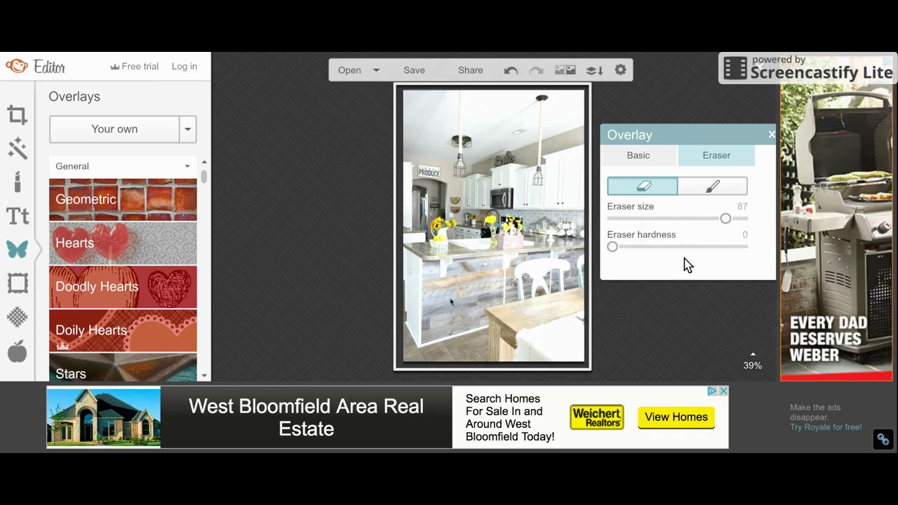
{"action": "left_click_drag", "start_coordinate": [725, 219], "coordinate": [727, 223]}
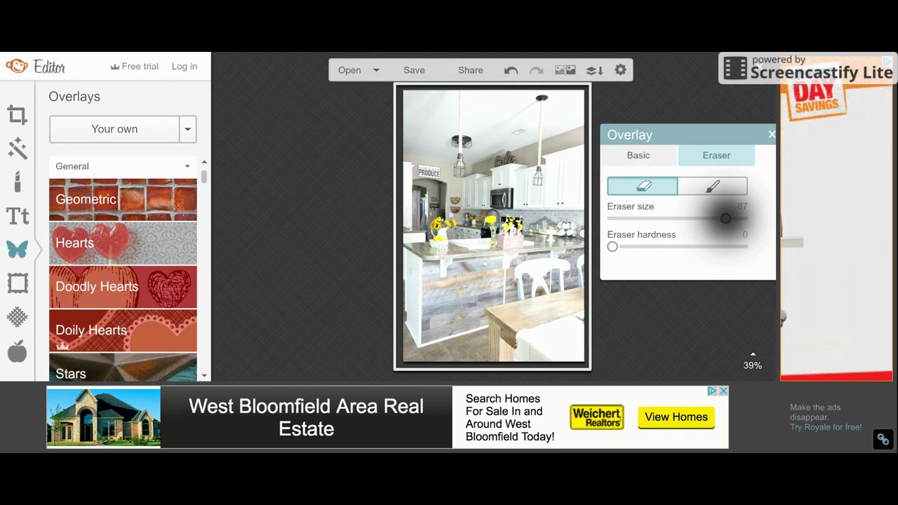
{"action": "left_click_drag", "start_coordinate": [726, 218], "coordinate": [725, 218]}
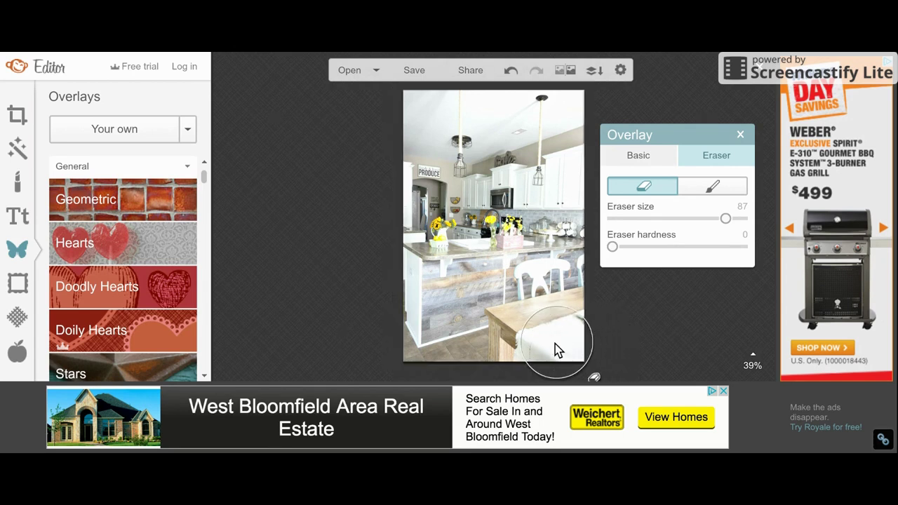
{"action": "mouse_move", "coordinate": [540, 350]}
{"action": "left_mouse_down"}
{"action": "mouse_move", "coordinate": [457, 355]}
{"action": "mouse_move", "coordinate": [444, 343]}
{"action": "mouse_move", "coordinate": [449, 321]}
{"action": "mouse_move", "coordinate": [521, 301]}
{"action": "mouse_move", "coordinate": [552, 305]}
{"action": "mouse_move", "coordinate": [589, 284]}
{"action": "mouse_move", "coordinate": [564, 278]}
{"action": "mouse_move", "coordinate": [421, 309]}
{"action": "mouse_move", "coordinate": [413, 330]}
{"action": "mouse_move", "coordinate": [489, 335]}
{"action": "mouse_move", "coordinate": [556, 282]}
{"action": "mouse_move", "coordinate": [595, 217]}
{"action": "mouse_move", "coordinate": [602, 151]}
{"action": "left_mouse_up"}
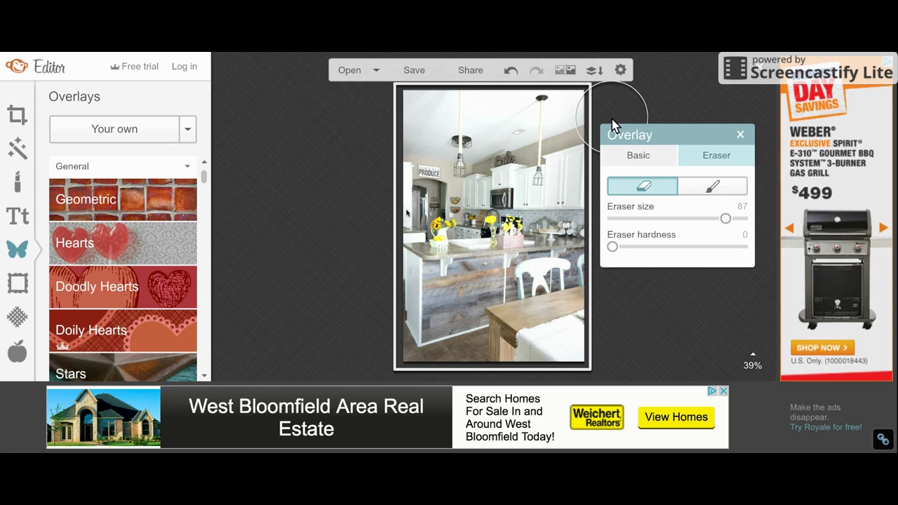
{"action": "left_click", "coordinate": [635, 155]}
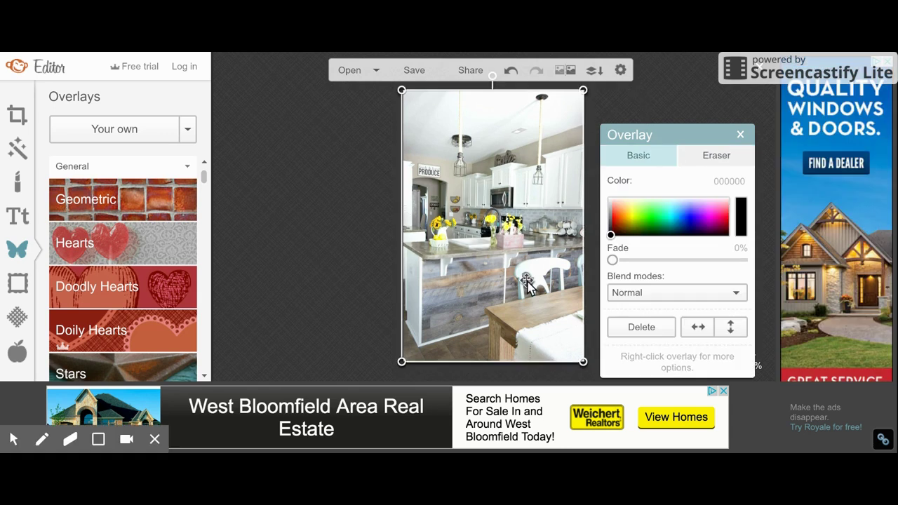
Use Combine all image elements to flatten the partly erased overlay into the photo.
{"action": "left_click", "coordinate": [594, 71]}
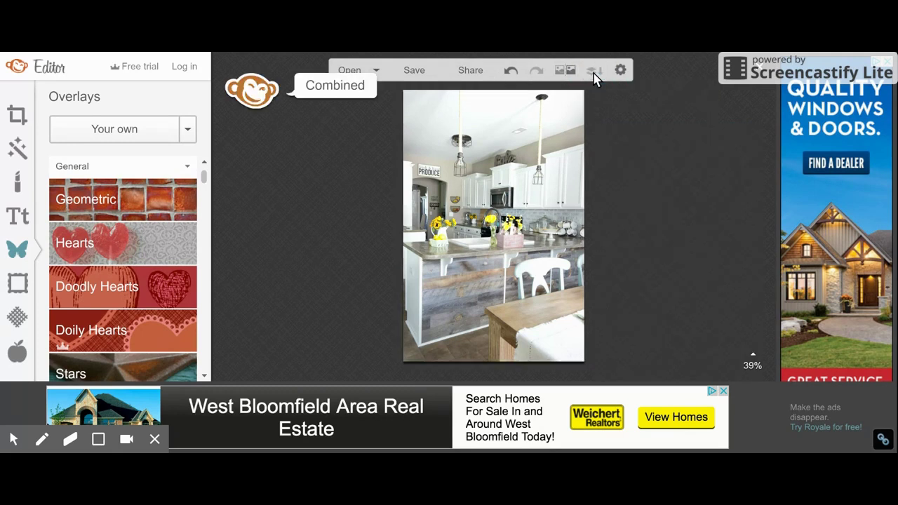
{"action": "left_click", "coordinate": [669, 181]}
{"action": "left_click", "coordinate": [531, 181]}
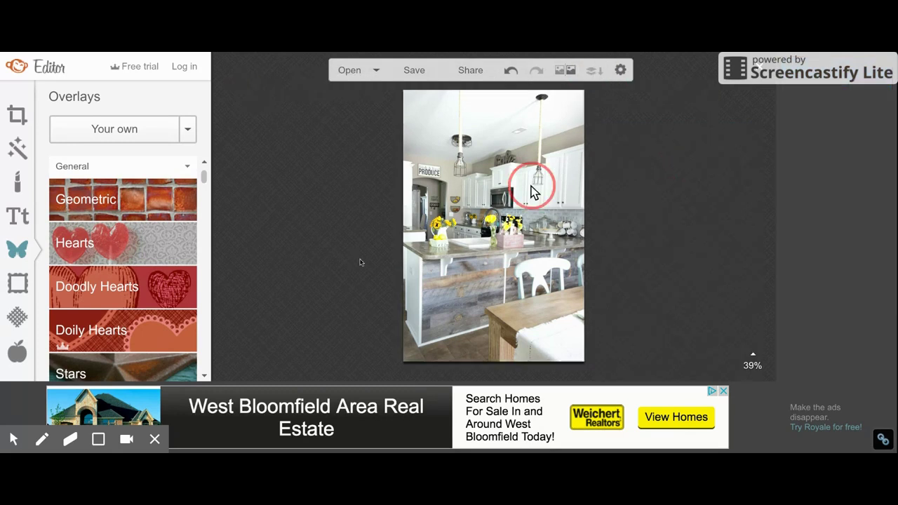
{"action": "left_click", "coordinate": [531, 181]}
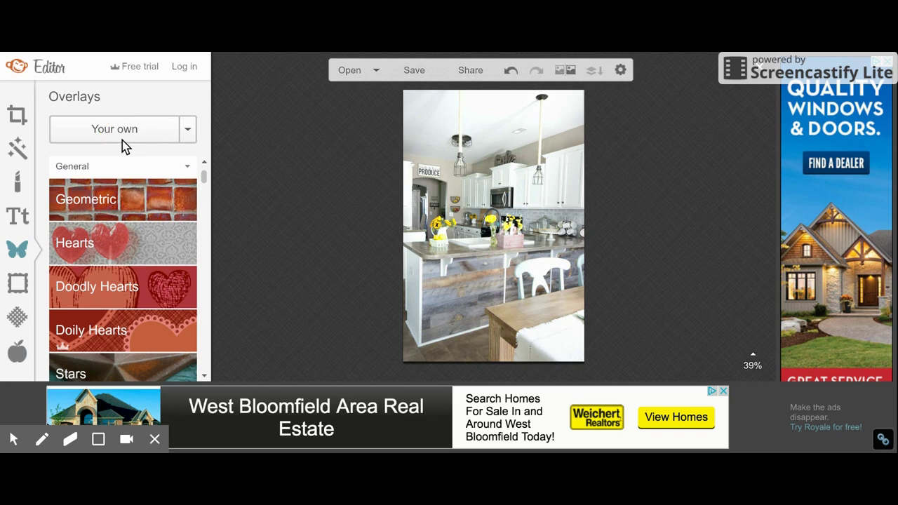
Add another own-image kitchen overlay and drag its corners to cover the entire photo.
{"action": "left_click", "coordinate": [666, 358]}
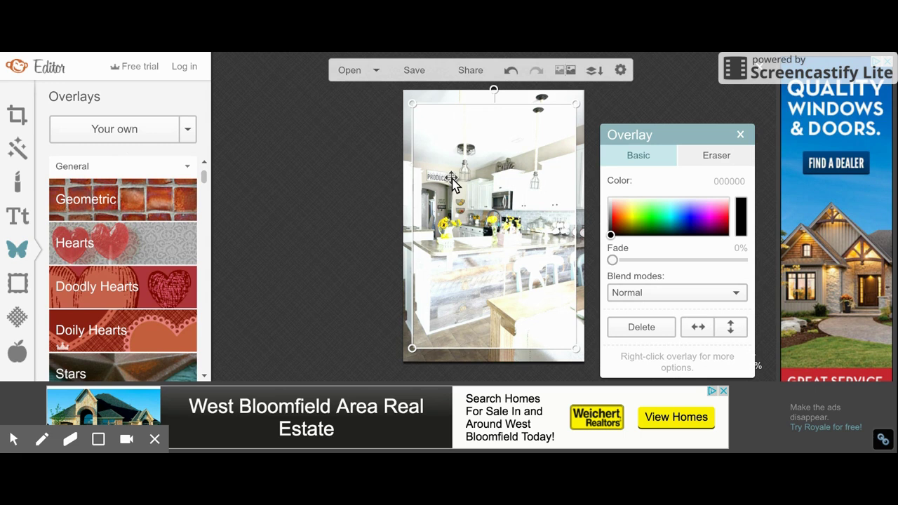
{"action": "left_click_drag", "start_coordinate": [416, 112], "coordinate": [405, 98]}
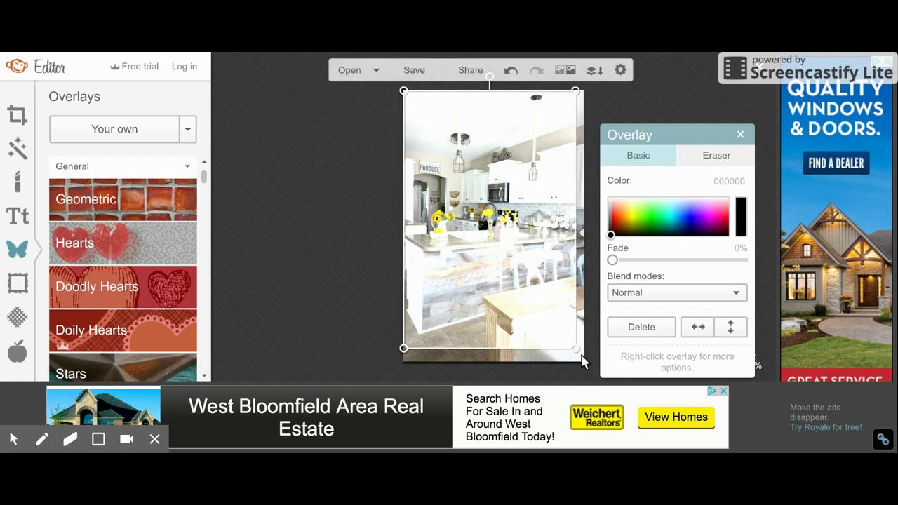
{"action": "left_click_drag", "start_coordinate": [571, 352], "coordinate": [578, 362]}
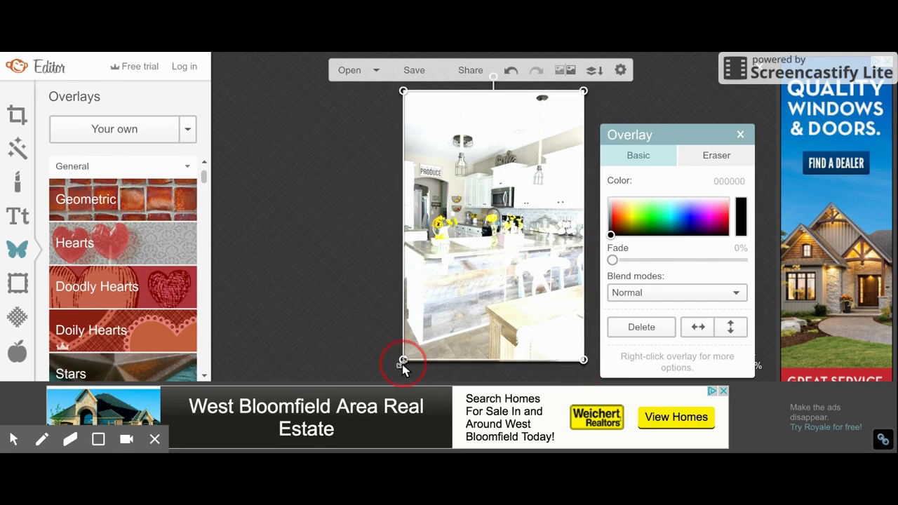
{"action": "left_click_drag", "start_coordinate": [400, 365], "coordinate": [399, 365]}
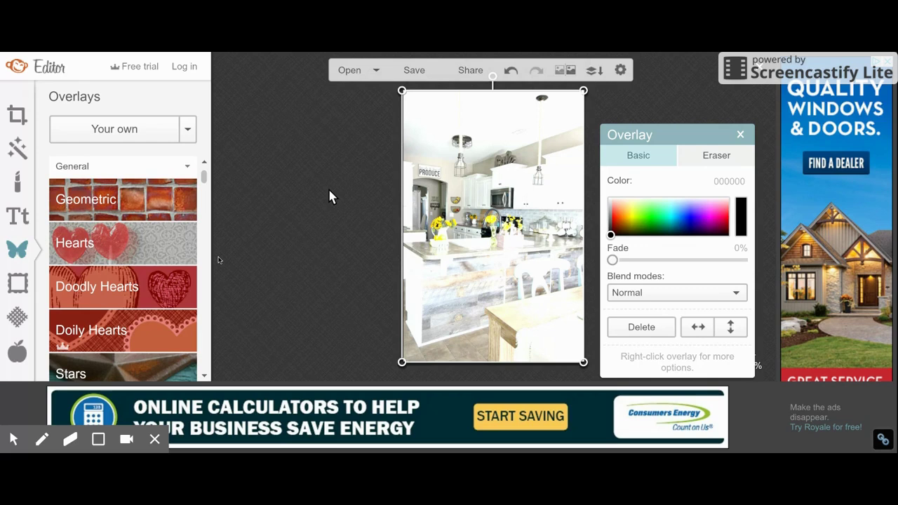
Erase the bright overlay along the bottom of the photo, then select the paint-back brush.
{"action": "left_click", "coordinate": [716, 157]}
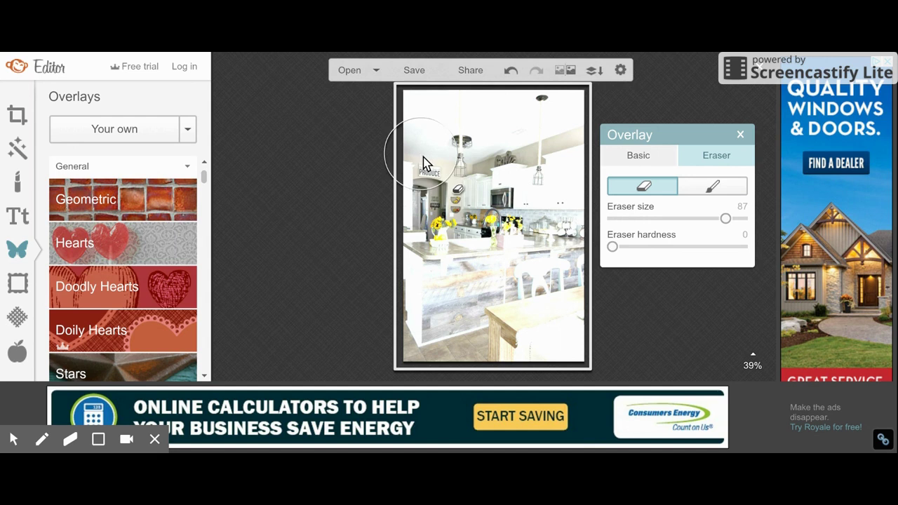
{"action": "left_click", "coordinate": [599, 356]}
{"action": "mouse_move", "coordinate": [598, 353]}
{"action": "left_mouse_down"}
{"action": "mouse_move", "coordinate": [425, 345]}
{"action": "mouse_move", "coordinate": [552, 335]}
{"action": "mouse_move", "coordinate": [574, 322]}
{"action": "mouse_move", "coordinate": [570, 295]}
{"action": "mouse_move", "coordinate": [531, 289]}
{"action": "mouse_move", "coordinate": [469, 309]}
{"action": "mouse_move", "coordinate": [409, 308]}
{"action": "mouse_move", "coordinate": [557, 227]}
{"action": "mouse_move", "coordinate": [568, 179]}
{"action": "mouse_move", "coordinate": [567, 114]}
{"action": "mouse_move", "coordinate": [556, 114]}
{"action": "mouse_move", "coordinate": [533, 190]}
{"action": "mouse_move", "coordinate": [498, 232]}
{"action": "mouse_move", "coordinate": [360, 296]}
{"action": "mouse_move", "coordinate": [355, 260]}
{"action": "left_mouse_up"}
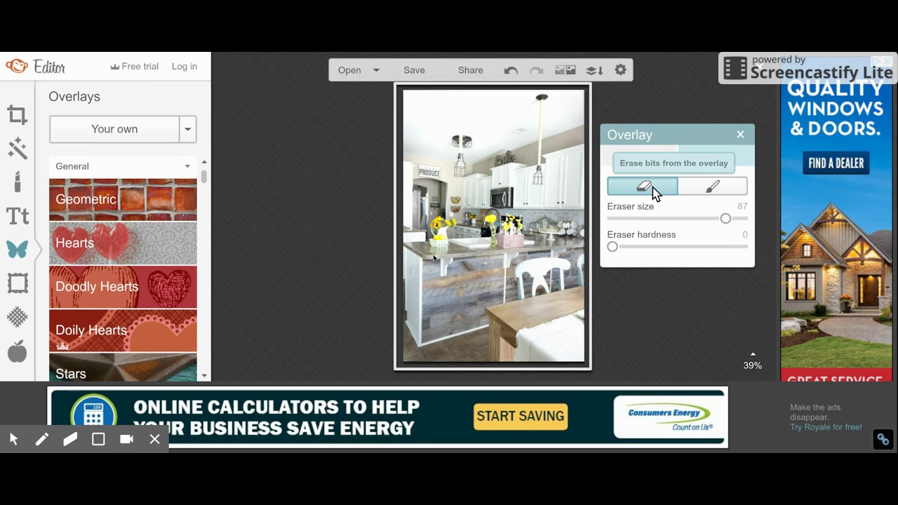
{"action": "left_click", "coordinate": [712, 188]}
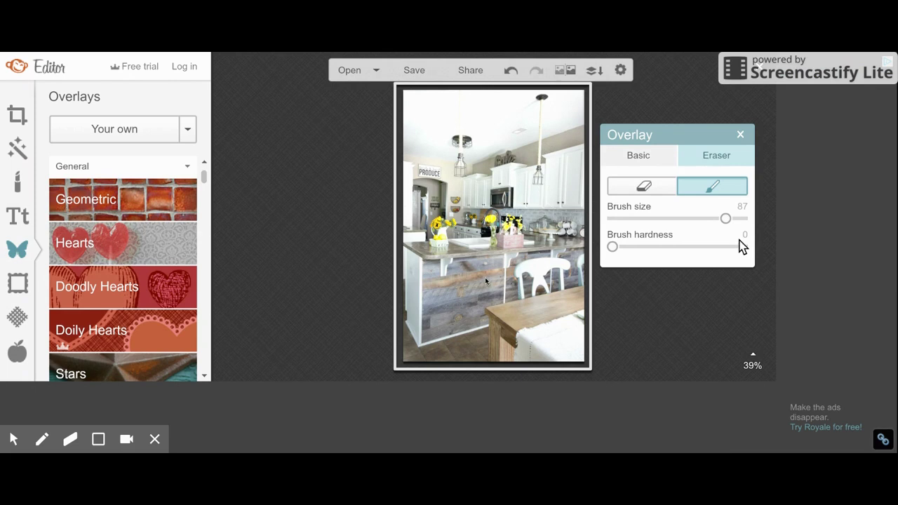
Paint the overlay back over the cabinets at size 100, erase near the centre at size 87, then deselect.
{"action": "left_click_drag", "start_coordinate": [726, 219], "coordinate": [752, 227]}
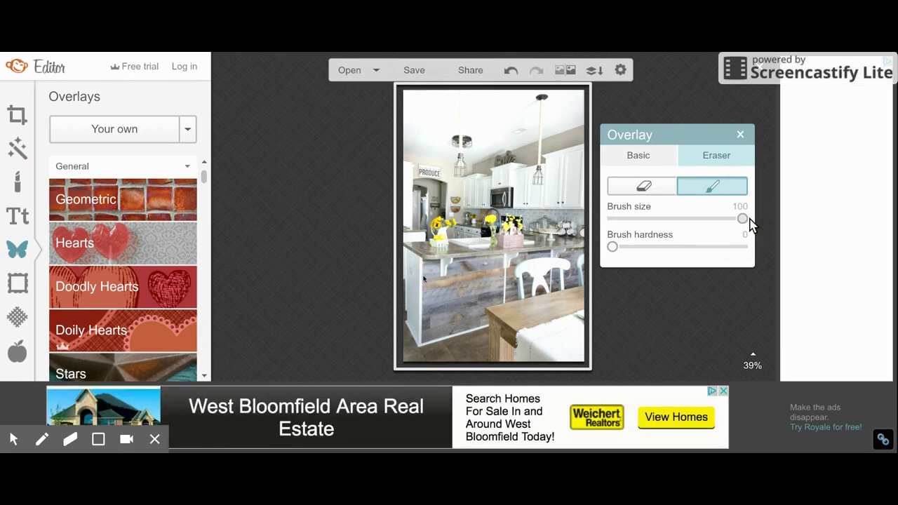
{"action": "mouse_move", "coordinate": [432, 133]}
{"action": "left_mouse_down"}
{"action": "mouse_move", "coordinate": [423, 135]}
{"action": "mouse_move", "coordinate": [430, 152]}
{"action": "mouse_move", "coordinate": [473, 143]}
{"action": "mouse_move", "coordinate": [433, 153]}
{"action": "mouse_move", "coordinate": [417, 178]}
{"action": "mouse_move", "coordinate": [432, 178]}
{"action": "mouse_move", "coordinate": [495, 131]}
{"action": "mouse_move", "coordinate": [423, 170]}
{"action": "mouse_move", "coordinate": [394, 137]}
{"action": "left_mouse_up"}
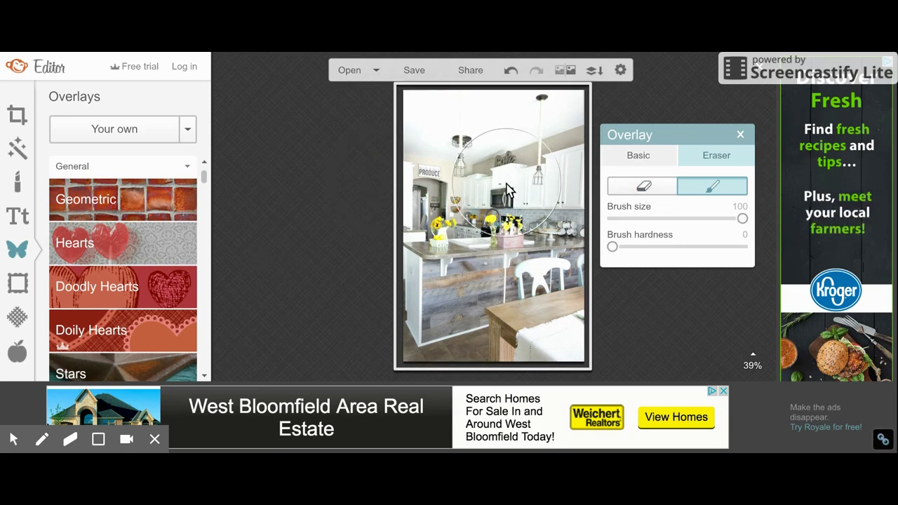
{"action": "left_click", "coordinate": [649, 190]}
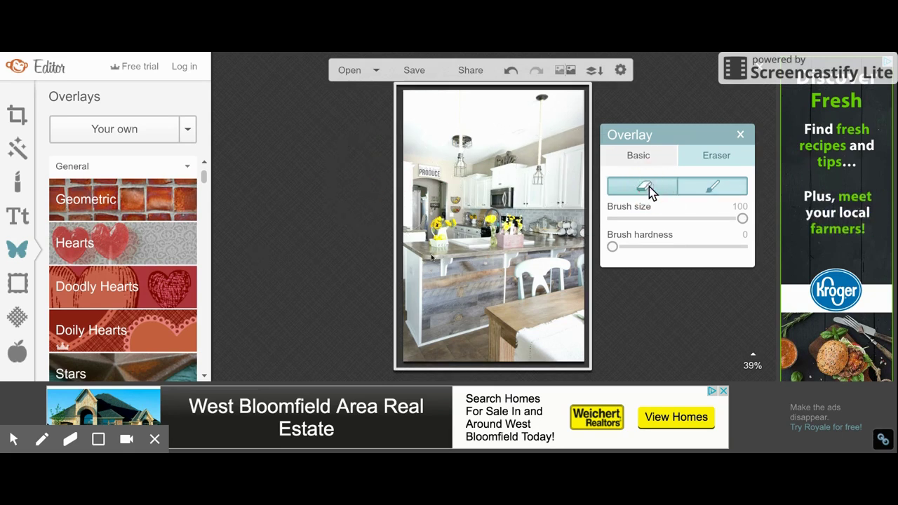
{"action": "left_click_drag", "start_coordinate": [738, 218], "coordinate": [724, 219]}
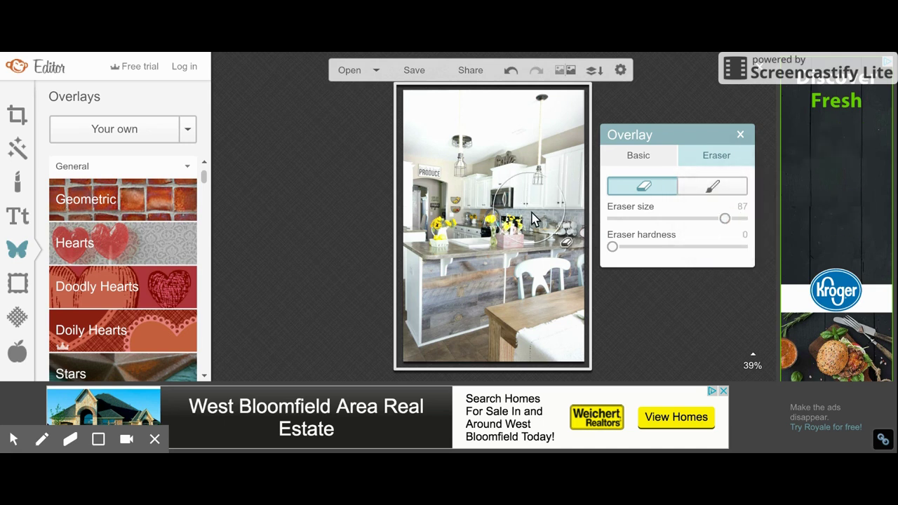
{"action": "left_click", "coordinate": [531, 218]}
{"action": "mouse_move", "coordinate": [532, 217]}
{"action": "left_mouse_down"}
{"action": "mouse_move", "coordinate": [516, 200]}
{"action": "mouse_move", "coordinate": [520, 210]}
{"action": "left_mouse_up"}
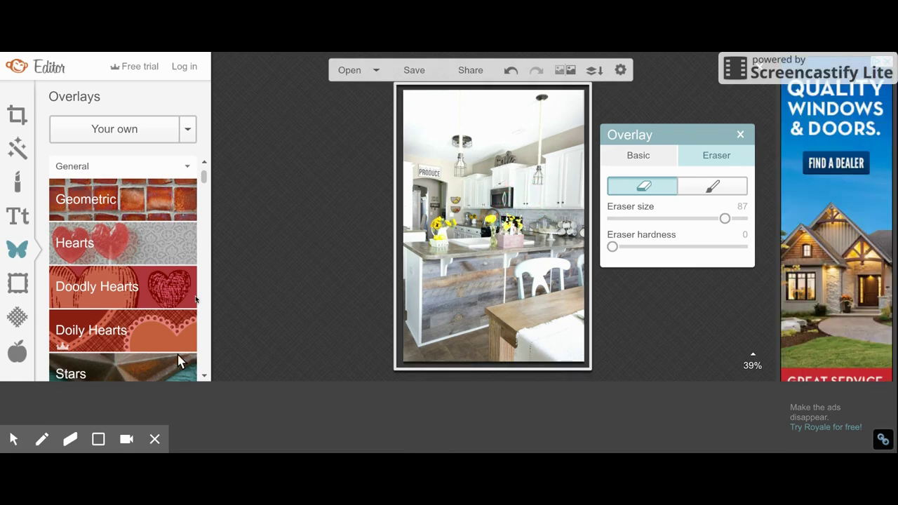
{"action": "left_click", "coordinate": [306, 246]}
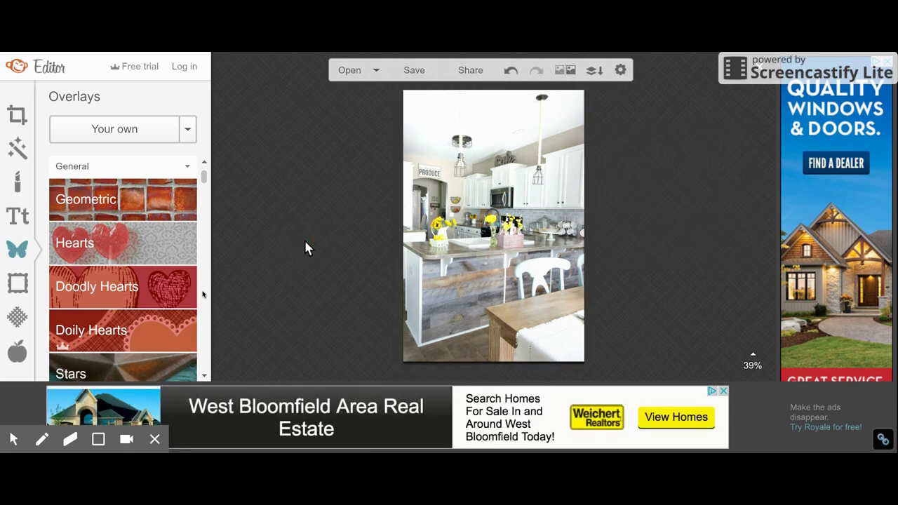